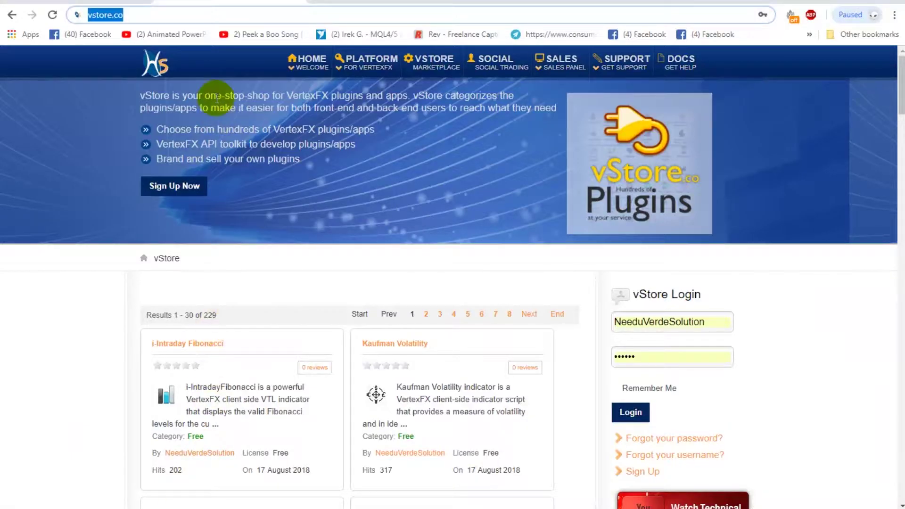
- Open vstore.co in Chrome and bring focus to the page to show the plugin listing
{"action": "left_click", "coordinate": [147, 18]}
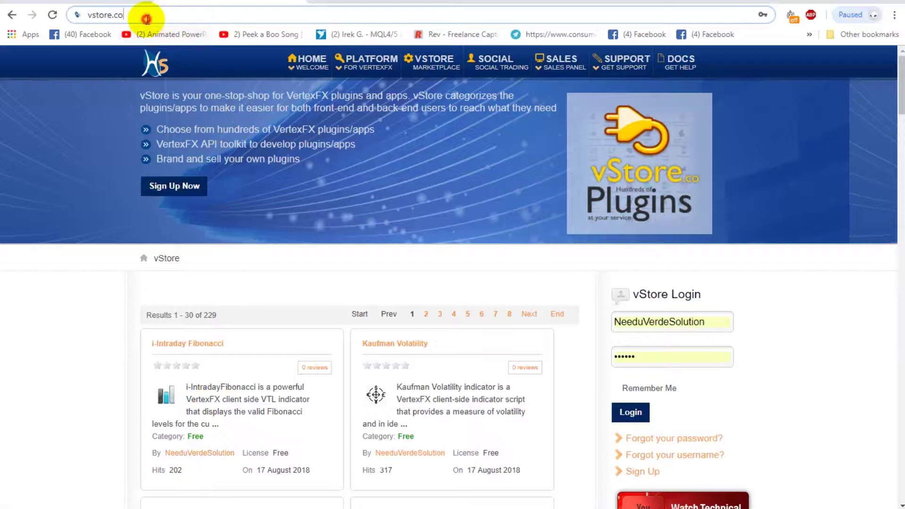
{"action": "left_click", "coordinate": [81, 353]}
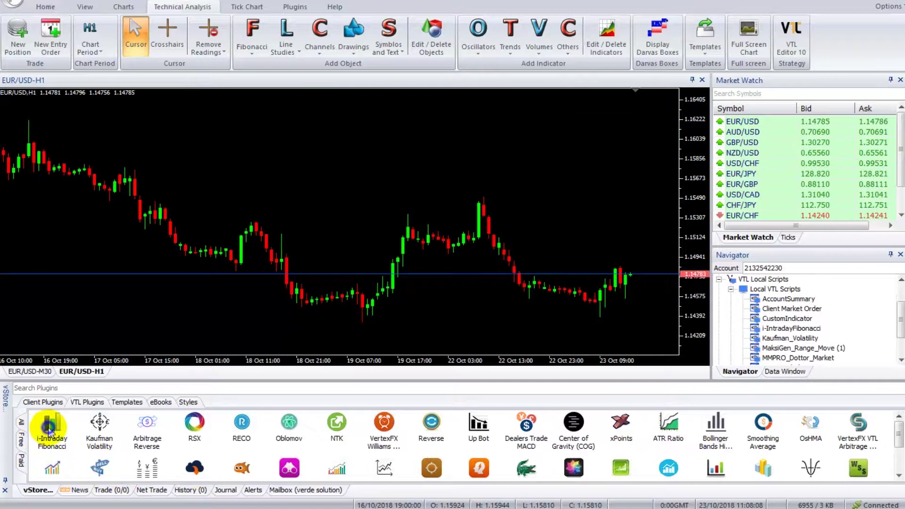
{"action": "right_click", "coordinate": [48, 427]}
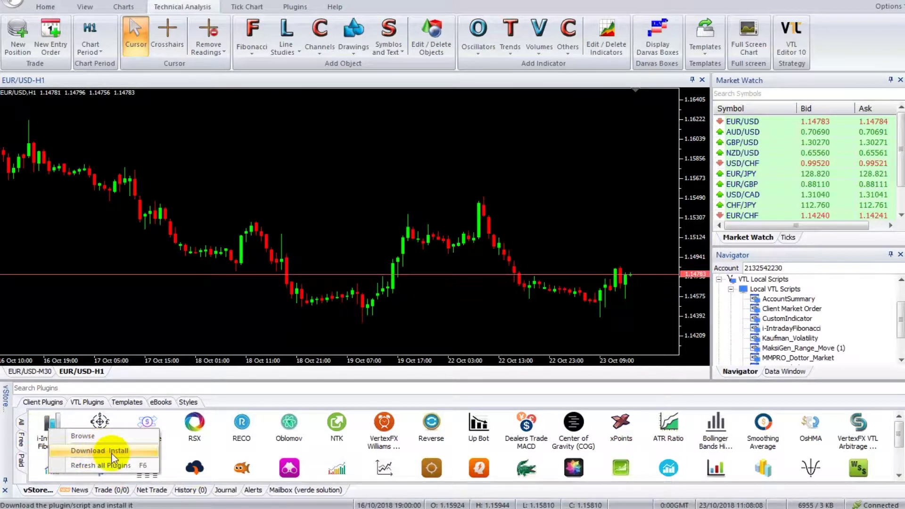
{"action": "left_click", "coordinate": [786, 289]}
{"action": "left_click_drag", "start_coordinate": [787, 289], "coordinate": [768, 293]}
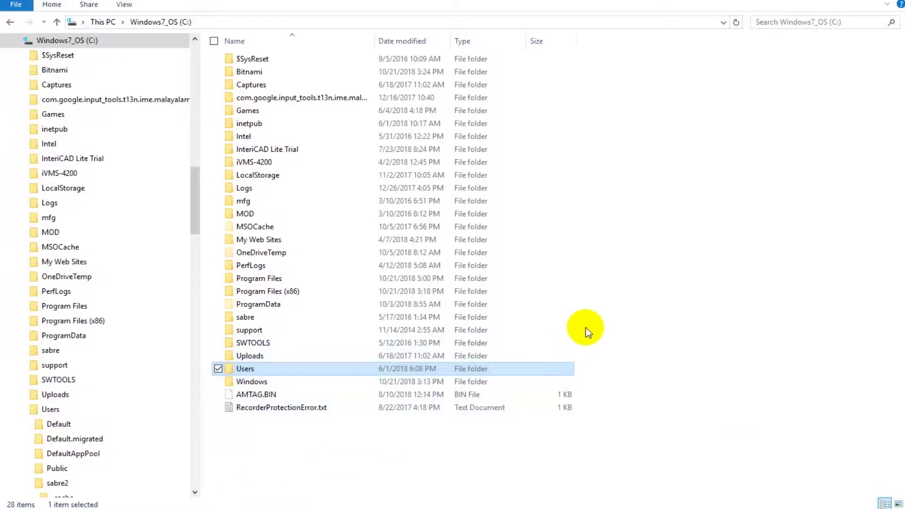
- Browse from the C: drive through Users, sabre2 and AppData into Roaming
{"action": "left_click", "coordinate": [170, 23]}
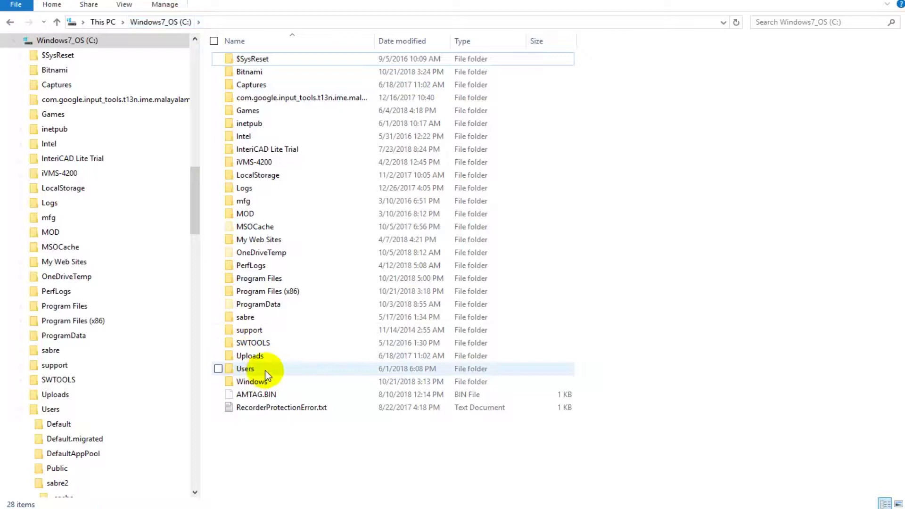
{"action": "double_click", "coordinate": [245, 369]}
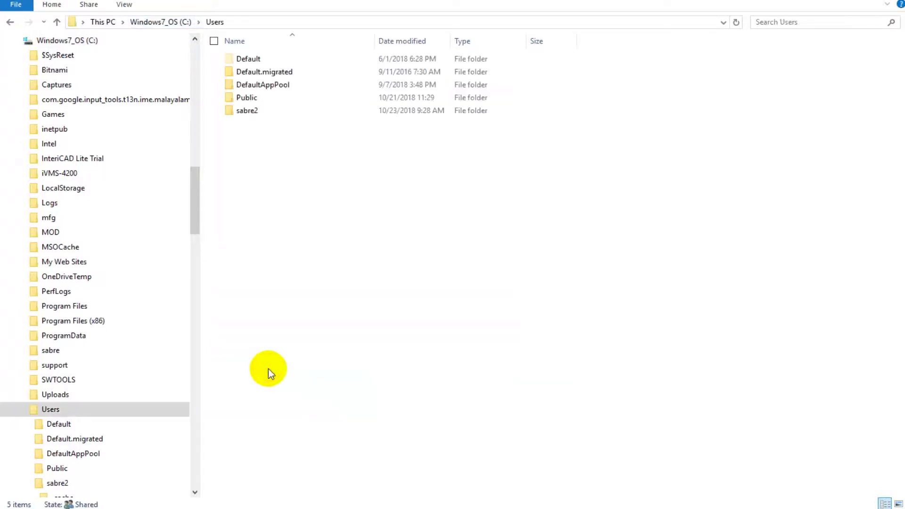
{"action": "double_click", "coordinate": [268, 111]}
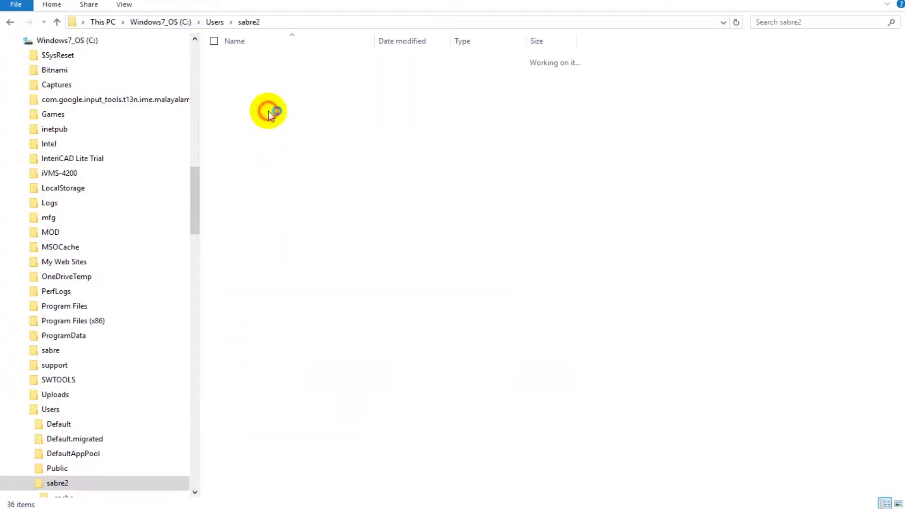
{"action": "double_click", "coordinate": [270, 188]}
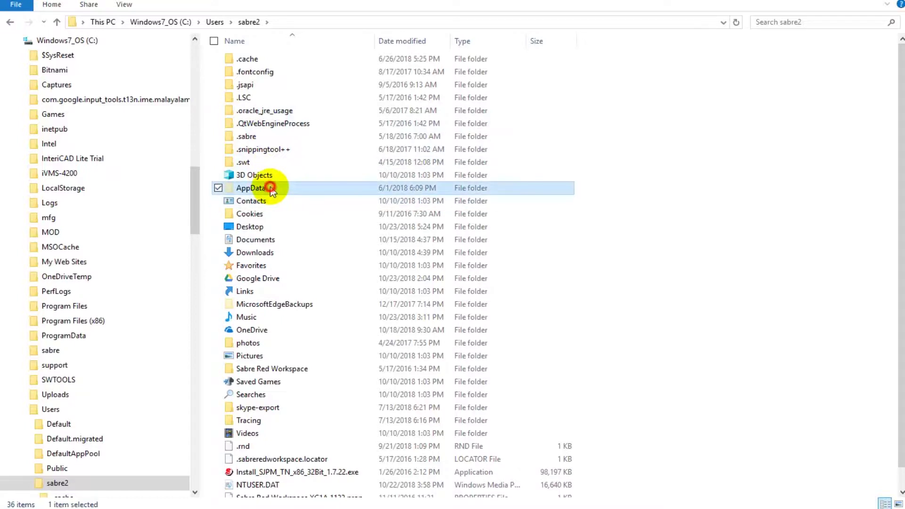
{"action": "double_click", "coordinate": [272, 88]}
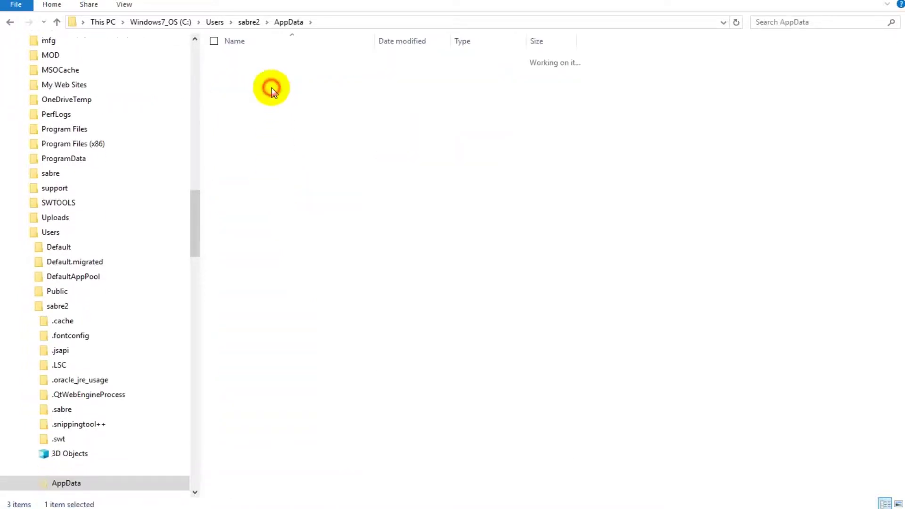
- Open VertexFX Client Terminals > VertexFX Trader 10 > VTL10 > Local VTL Scripts, then minimize Explorer
{"action": "scroll", "coordinate": [269, 304], "scroll_direction": "down", "scroll_amount": 4}
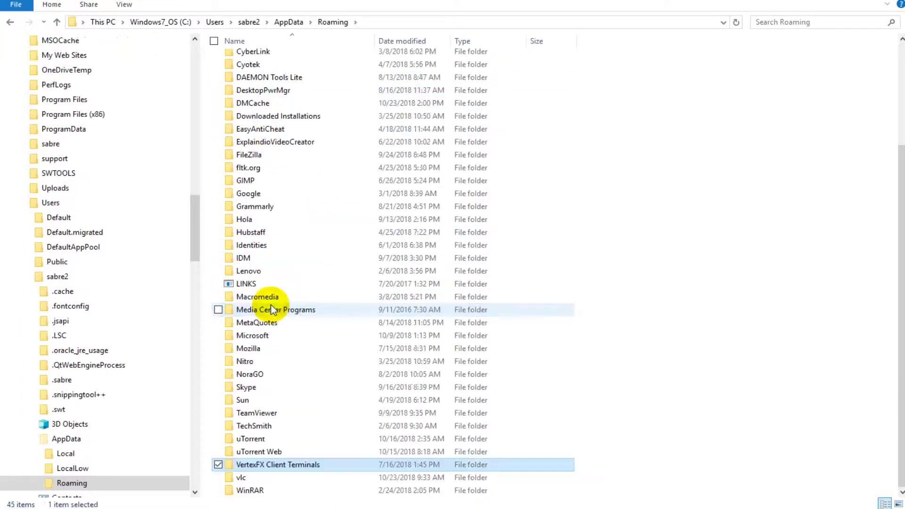
{"action": "left_click", "coordinate": [278, 465]}
{"action": "double_click", "coordinate": [278, 465]}
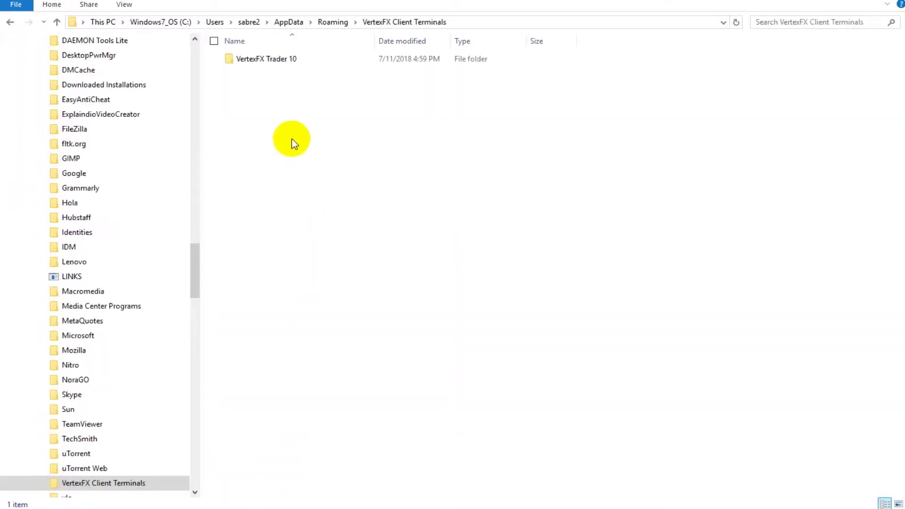
{"action": "double_click", "coordinate": [284, 62]}
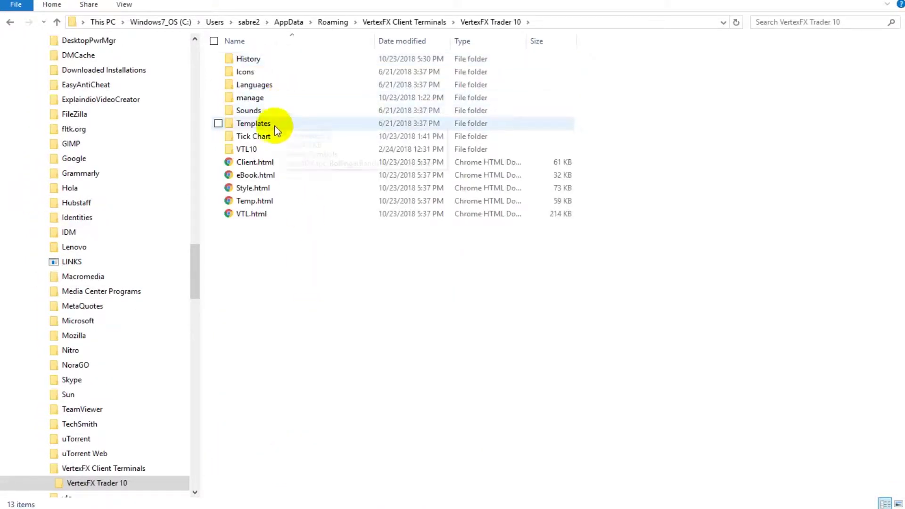
{"action": "left_click", "coordinate": [267, 149]}
{"action": "double_click", "coordinate": [267, 149]}
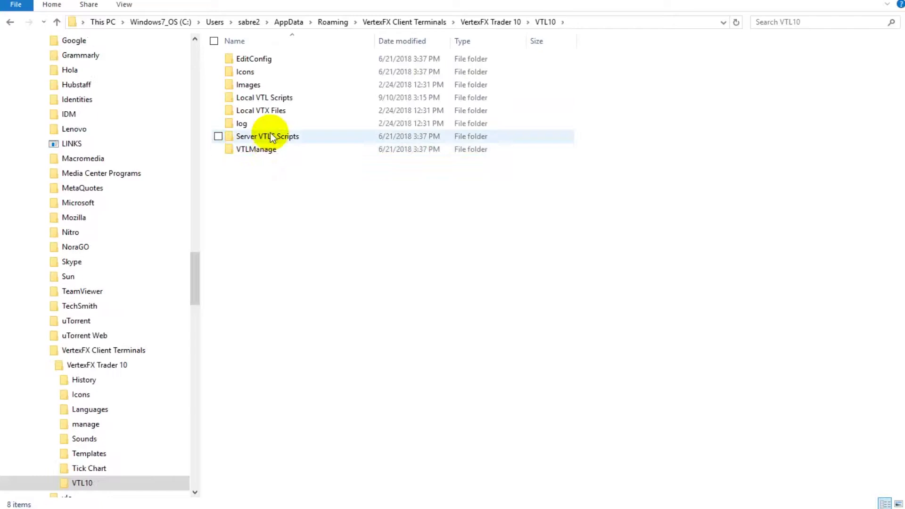
{"action": "left_click", "coordinate": [273, 100]}
{"action": "double_click", "coordinate": [273, 100]}
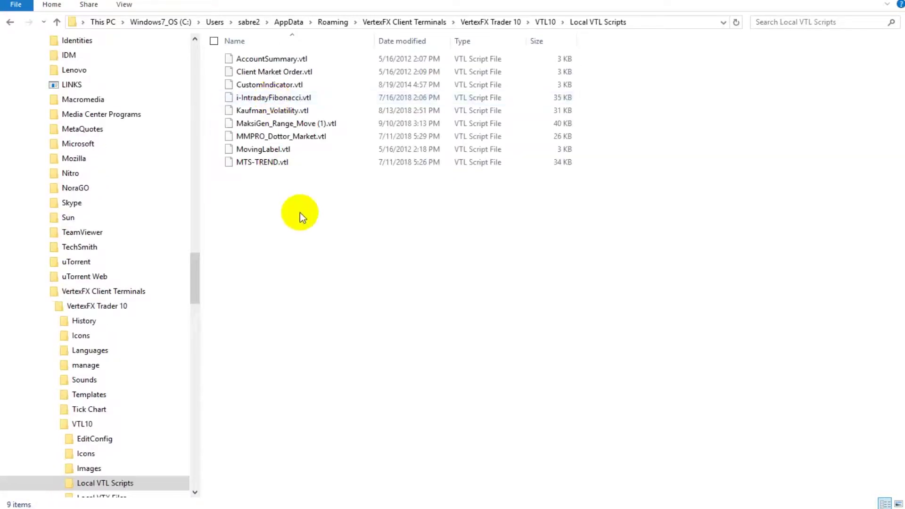
{"action": "left_click", "coordinate": [845, 3]}
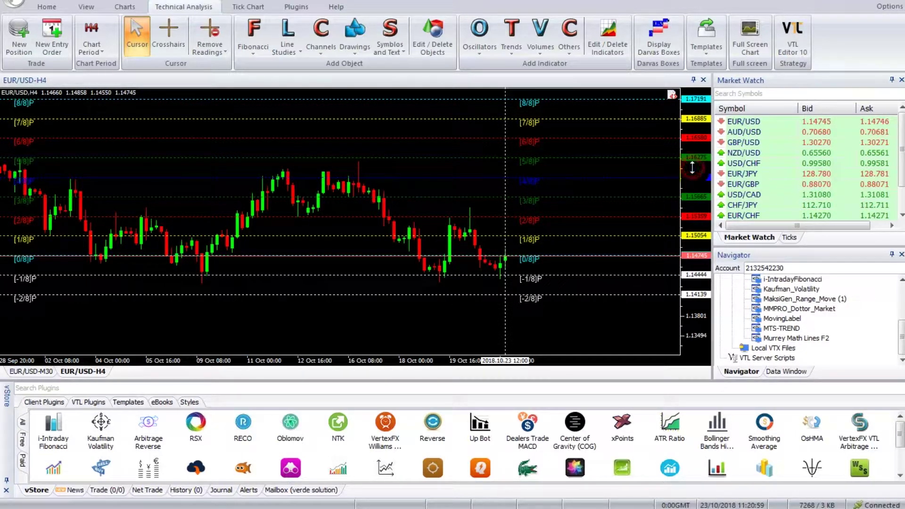
- Compress the EUR/USD H4 price axis, then click at several points on the activated chart
{"action": "left_click_drag", "start_coordinate": [692, 167], "coordinate": [695, 169]}
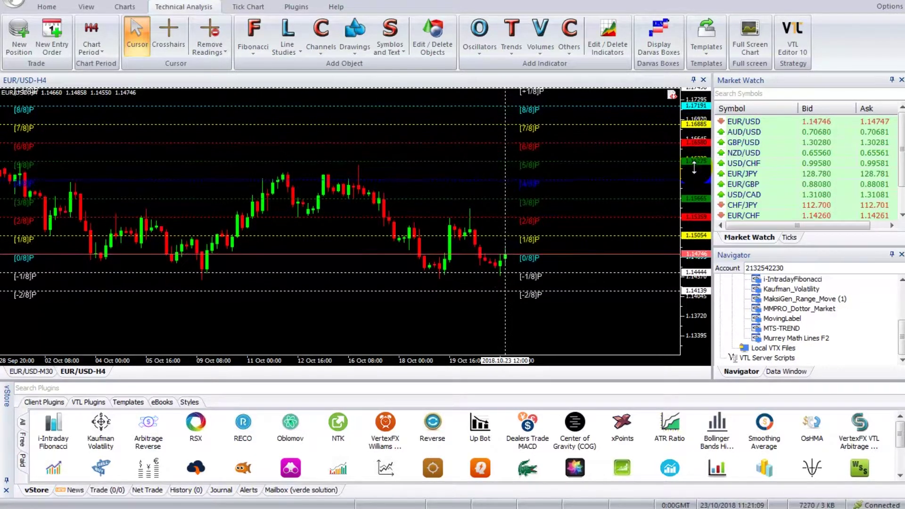
{"action": "left_click", "coordinate": [534, 255]}
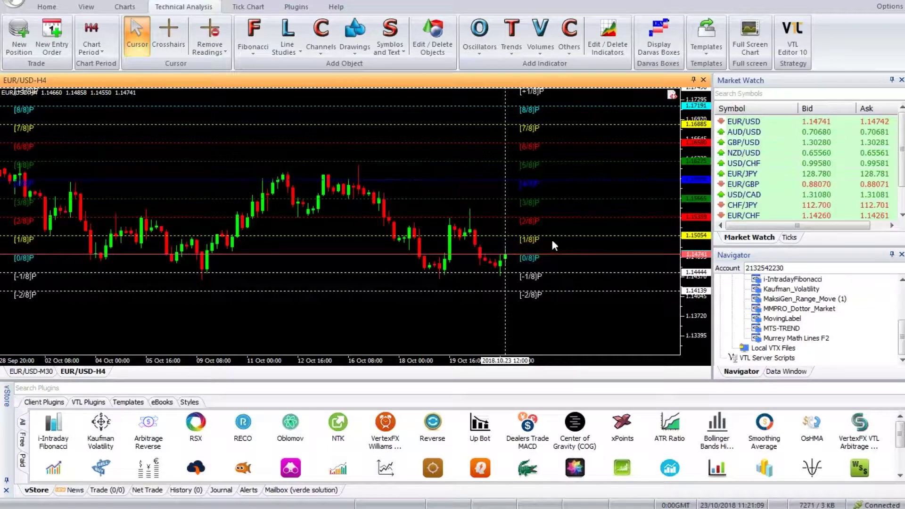
{"action": "left_click", "coordinate": [552, 241]}
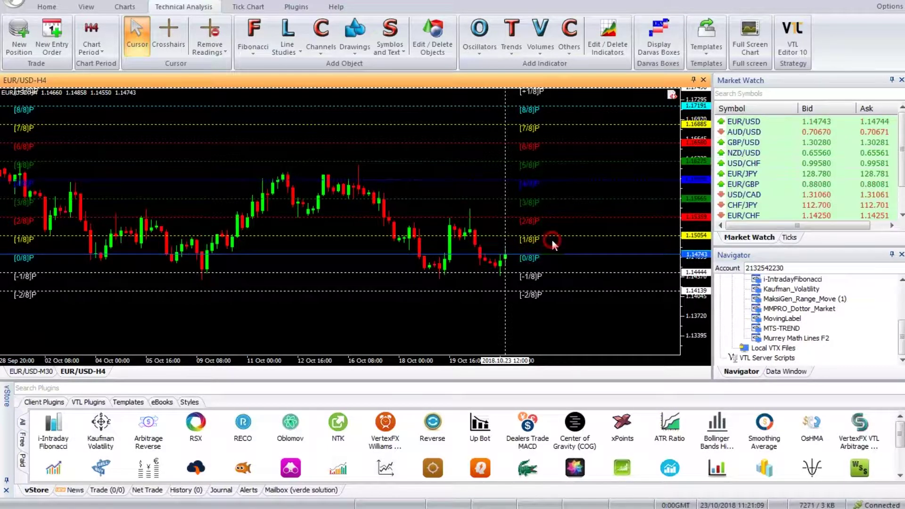
{"action": "left_click", "coordinate": [553, 206]}
{"action": "left_click", "coordinate": [552, 185]}
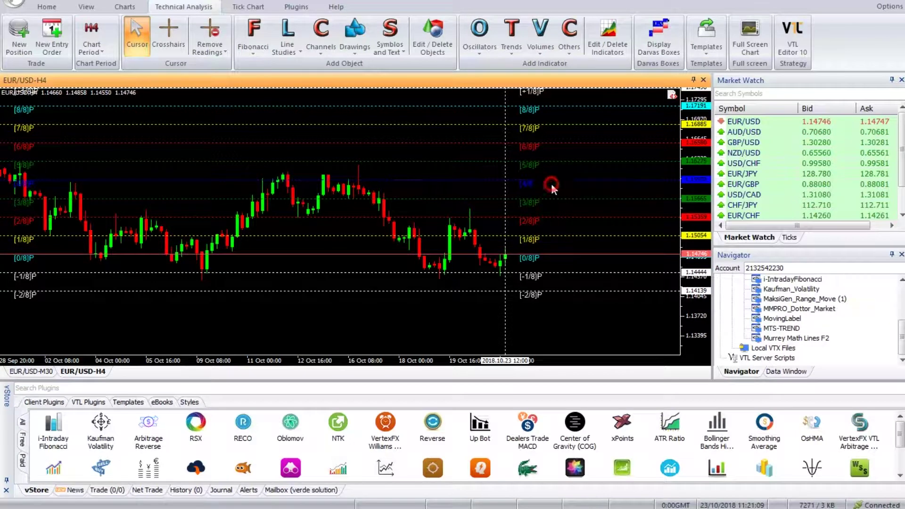
{"action": "left_click", "coordinate": [551, 167]}
{"action": "left_click", "coordinate": [549, 147]}
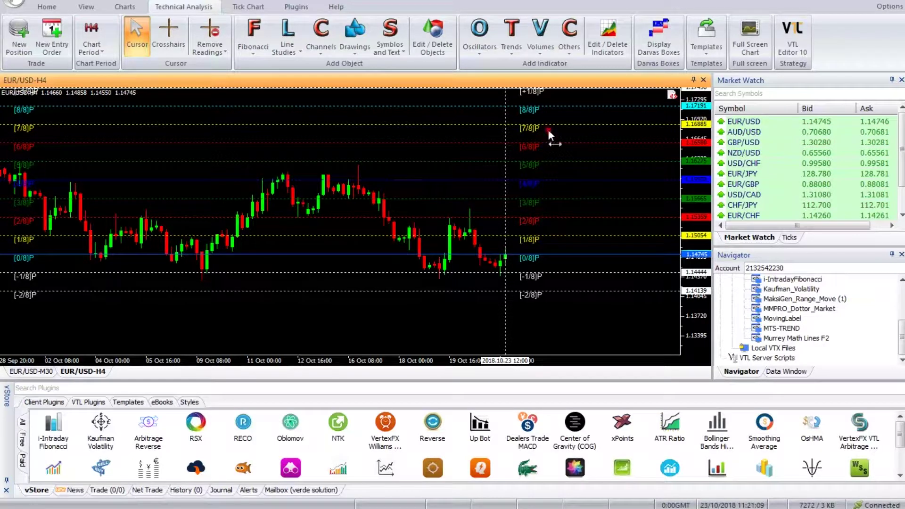
{"action": "left_click", "coordinate": [548, 131]}
{"action": "left_click", "coordinate": [548, 112]}
{"action": "left_click", "coordinate": [556, 109]}
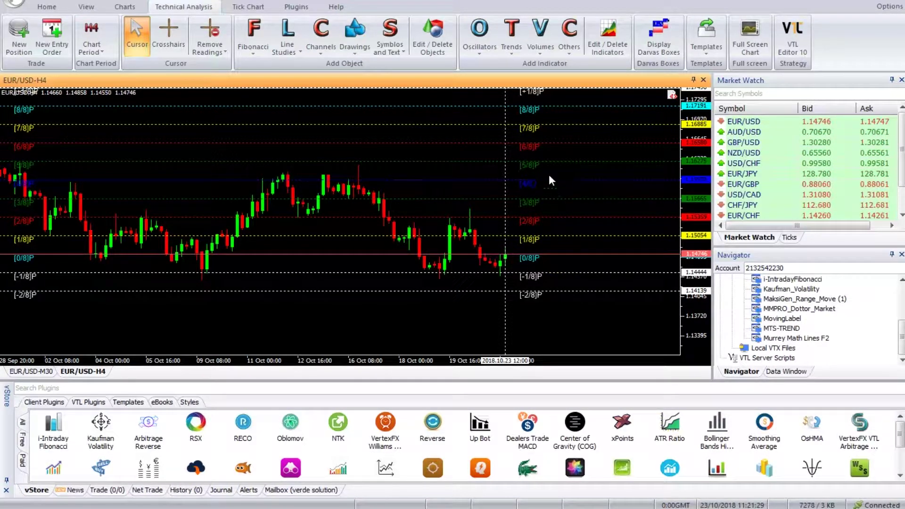
{"action": "left_click", "coordinate": [546, 198]}
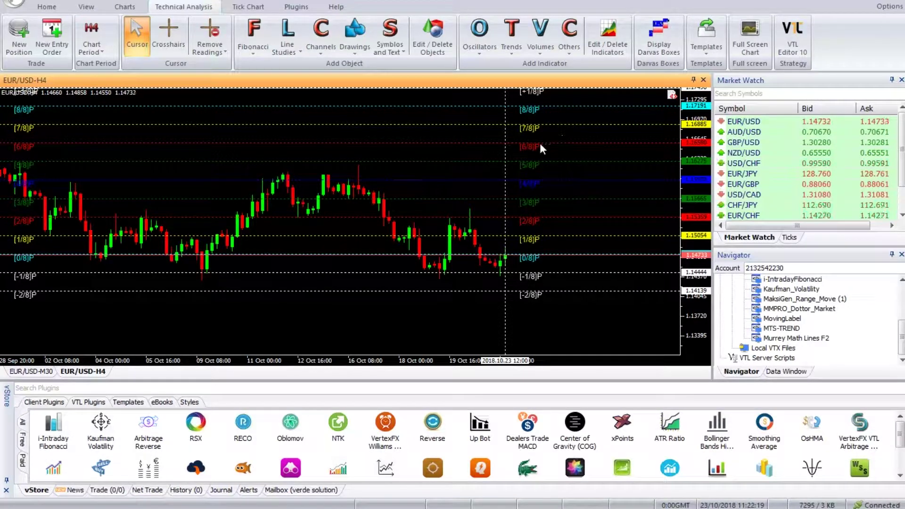
{"action": "left_click", "coordinate": [554, 165]}
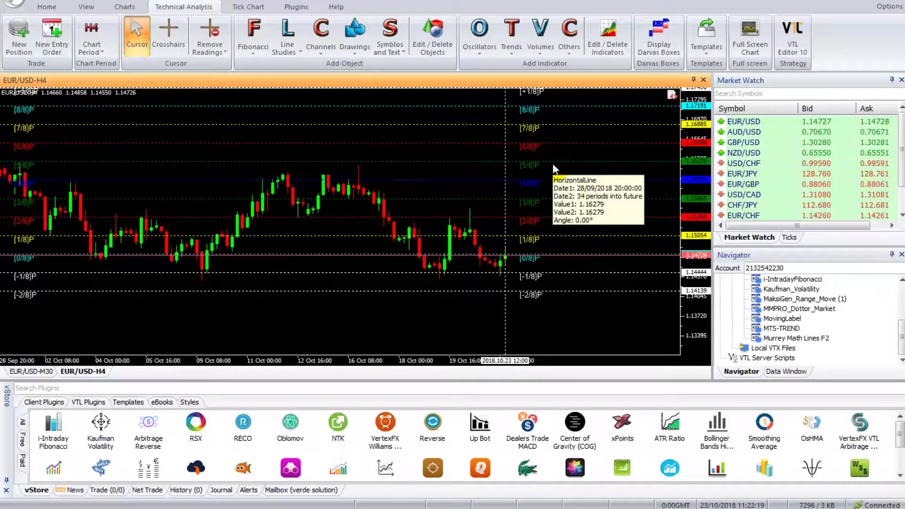
{"action": "left_click", "coordinate": [558, 185]}
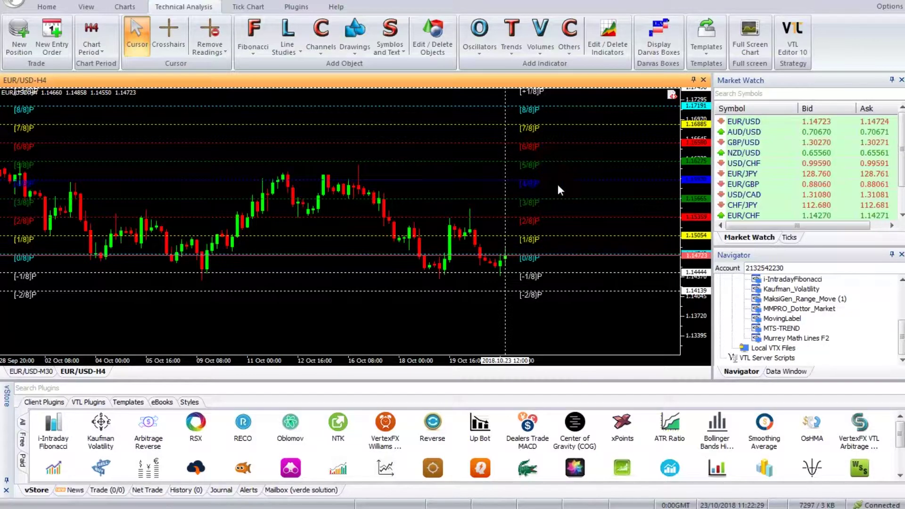
{"action": "left_click", "coordinate": [549, 220]}
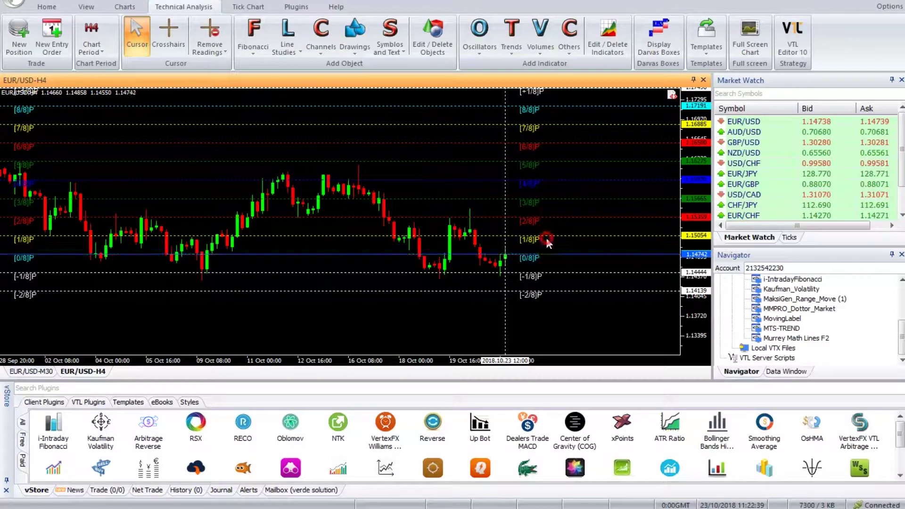
{"action": "left_click", "coordinate": [547, 239]}
{"action": "left_click", "coordinate": [548, 257]}
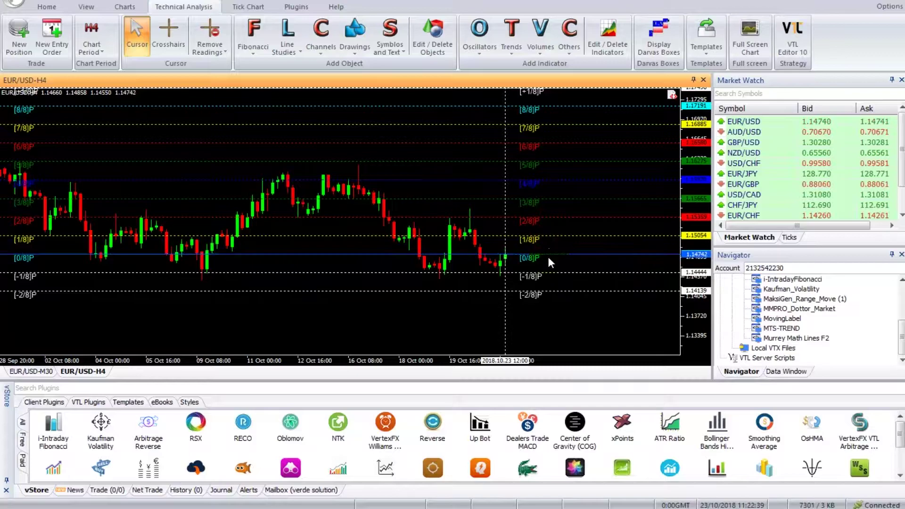